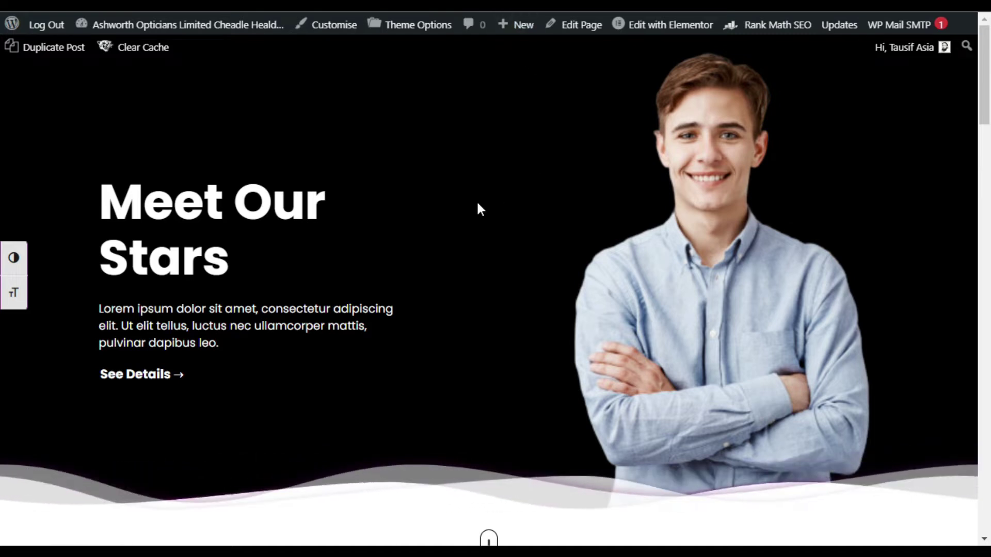
scroll(476, 200, down, 2)
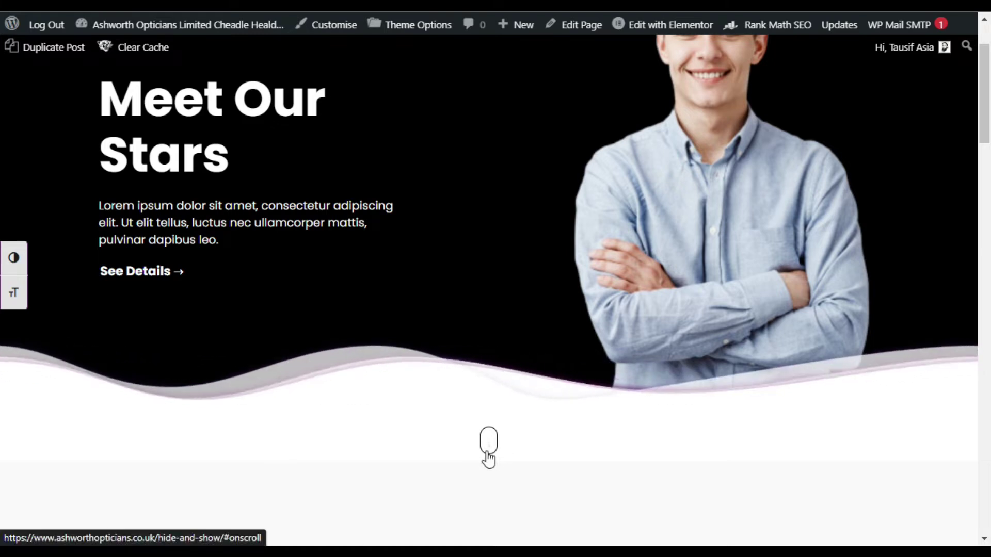
scroll(486, 365, down, 1)
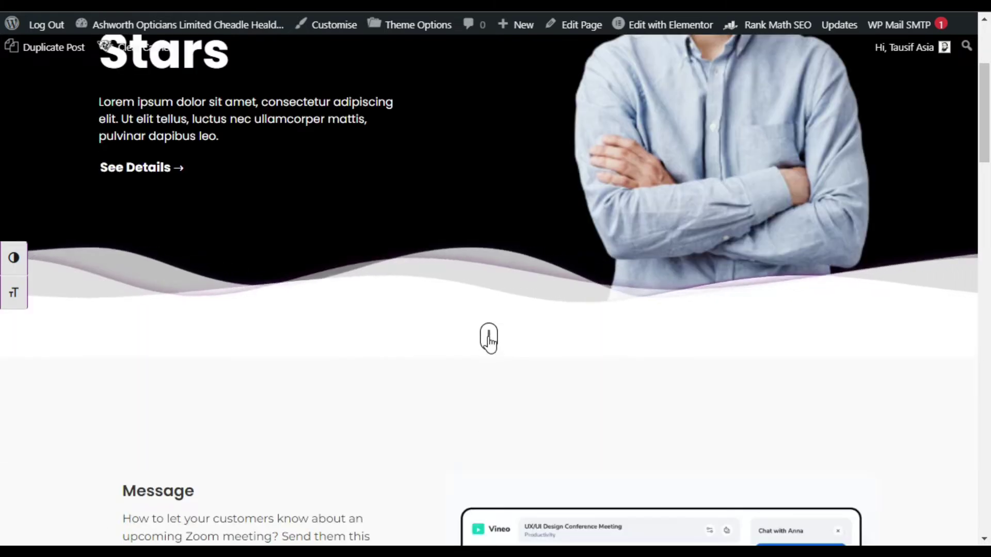
Step: Follow the animated mouse scroll icon's link down to the See Our Works section
click(489, 339)
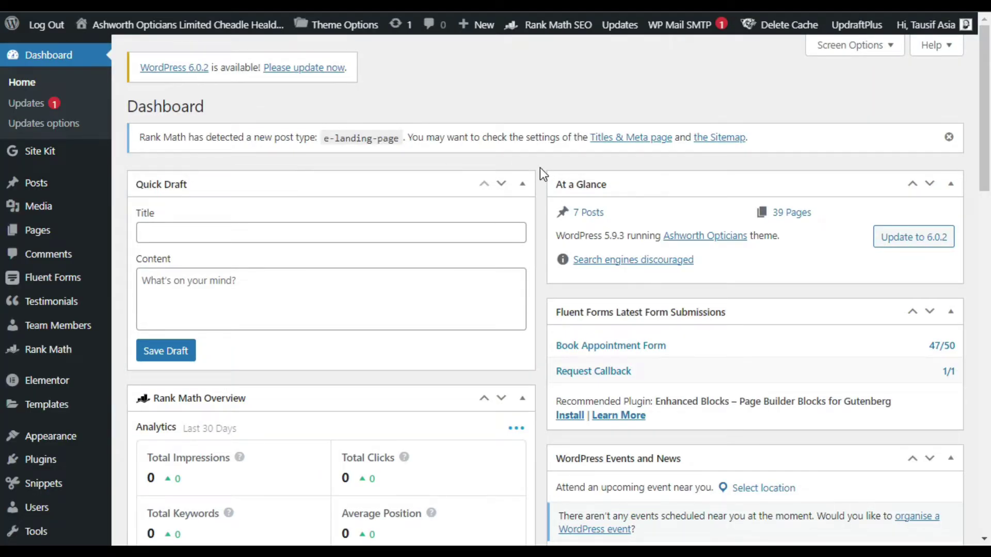
scroll(540, 168, down, 3)
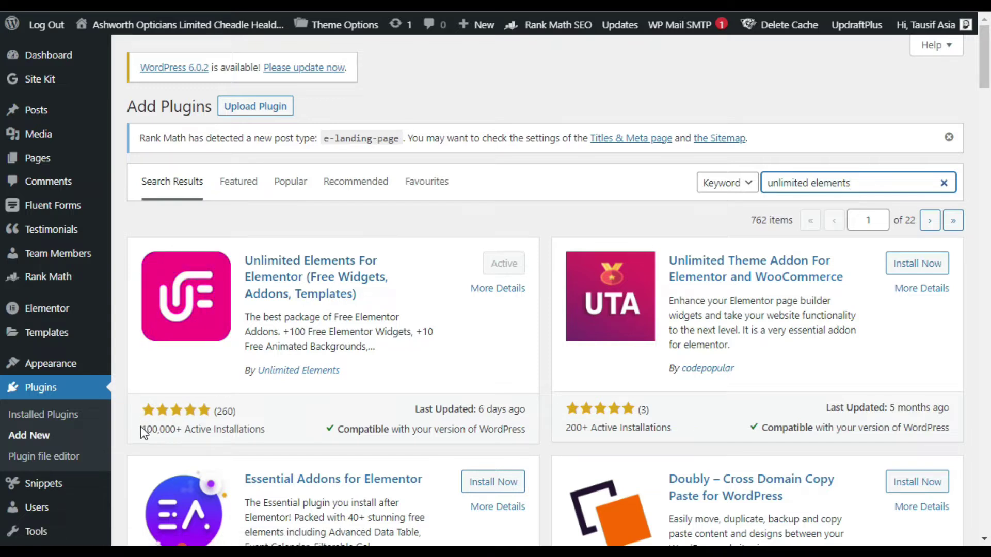
Step: Check the Unlimited Elements For Elementor result shows Active, clearing an accidental text selection
drag(140, 427, 172, 431)
click(210, 409)
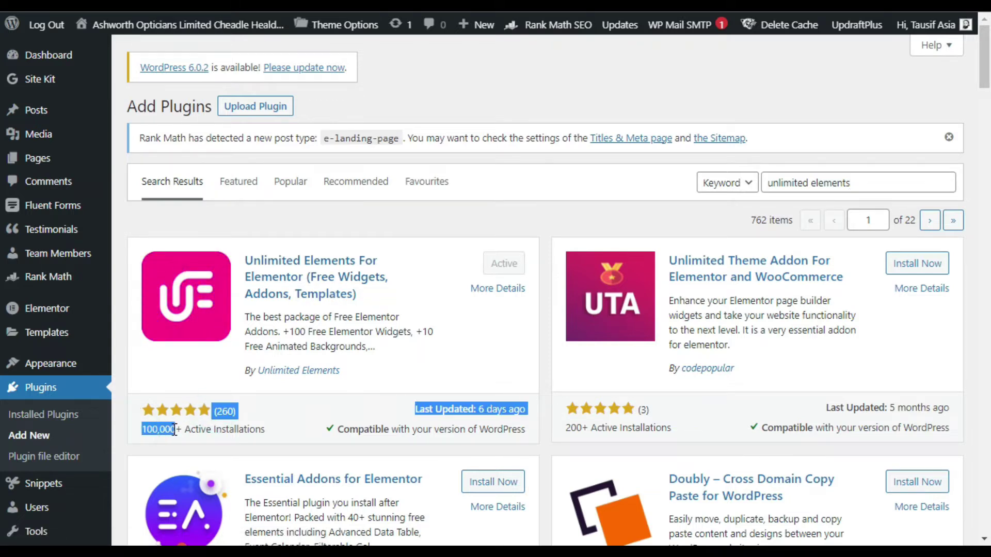
click(176, 431)
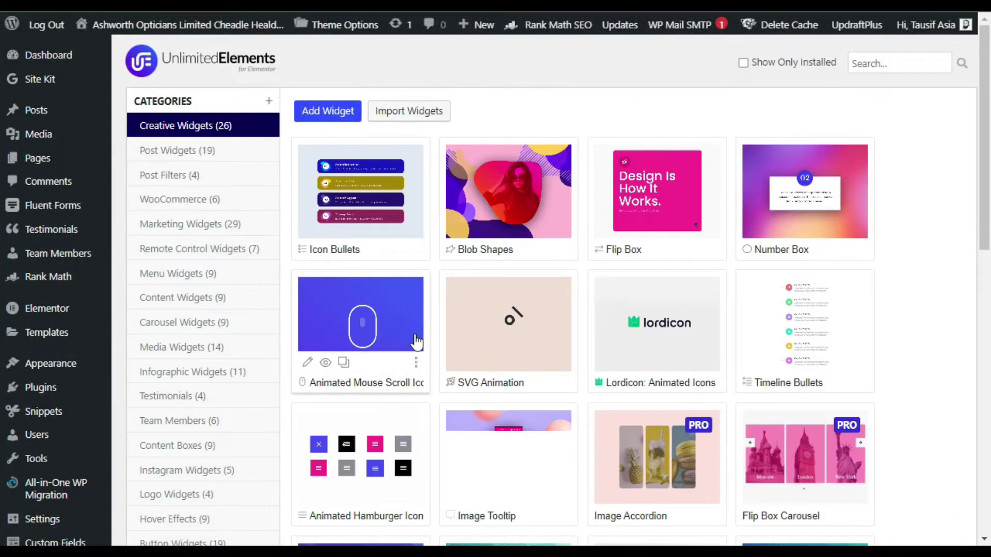
scroll(423, 343, down, 2)
scroll(596, 232, up, 2)
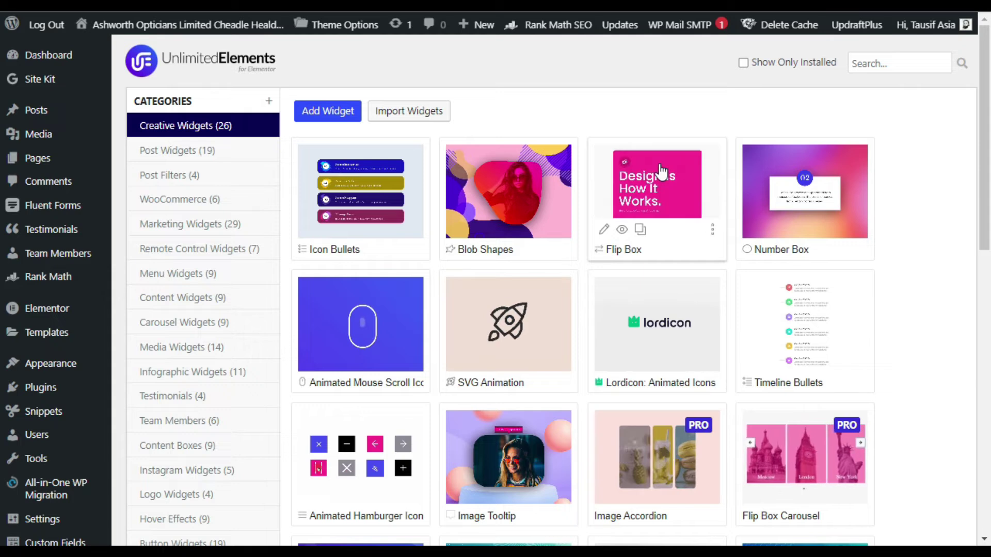
Step: Search the Unlimited Elements widget library for 'mouse' to find the Animated Mouse Scroll Icon
click(884, 67)
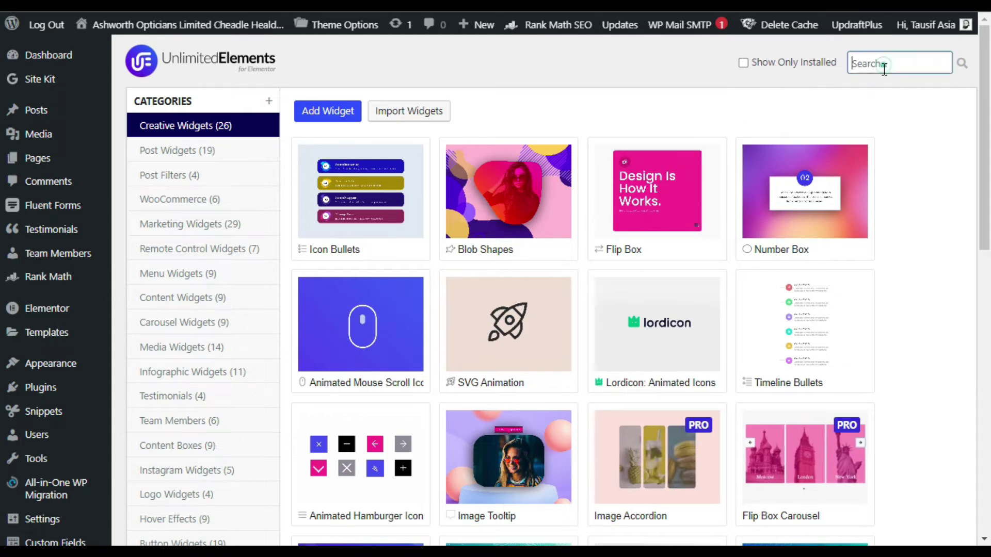
text(mo)
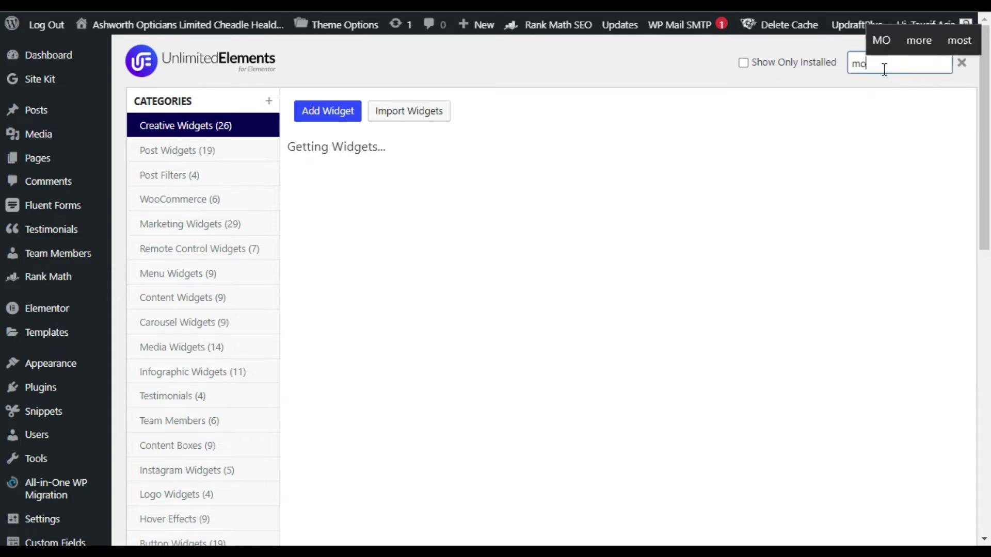
text(use)
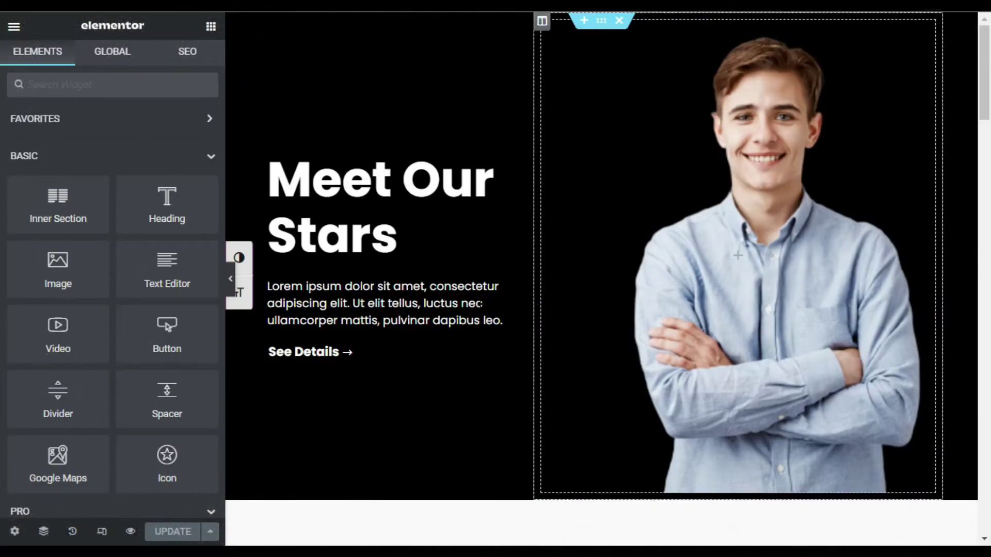
scroll(531, 333, down, 2)
scroll(534, 352, down, 1)
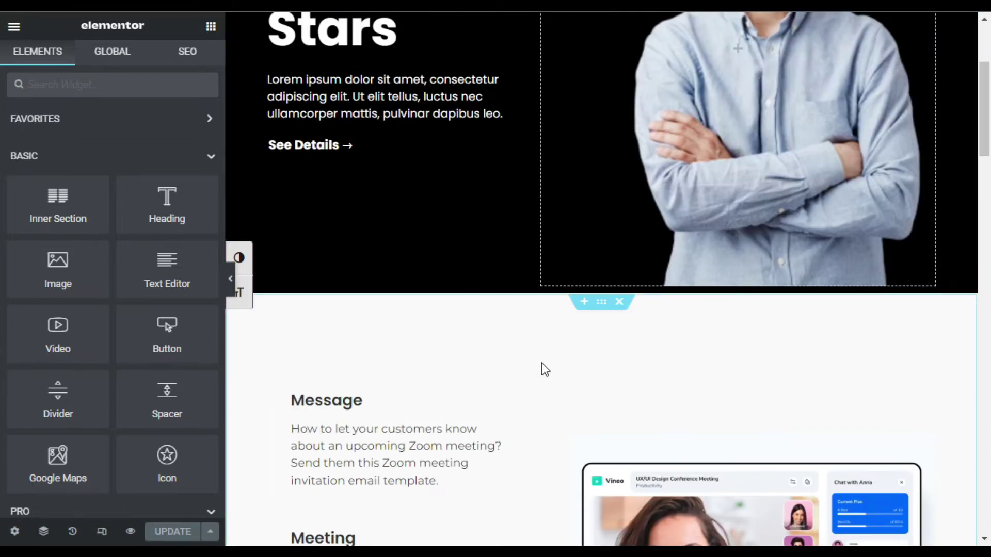
Step: Add a new empty section below the hero with three equal columns
click(584, 303)
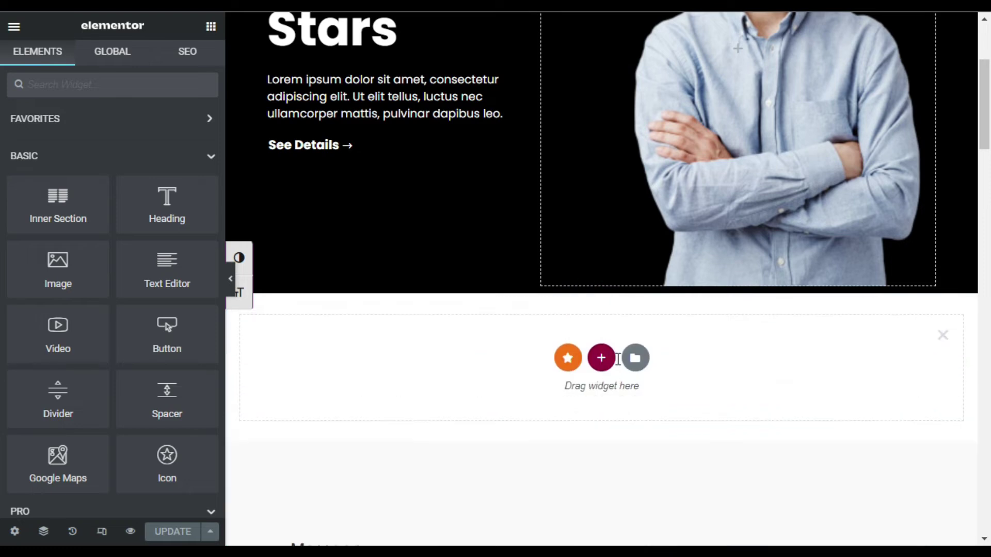
click(602, 356)
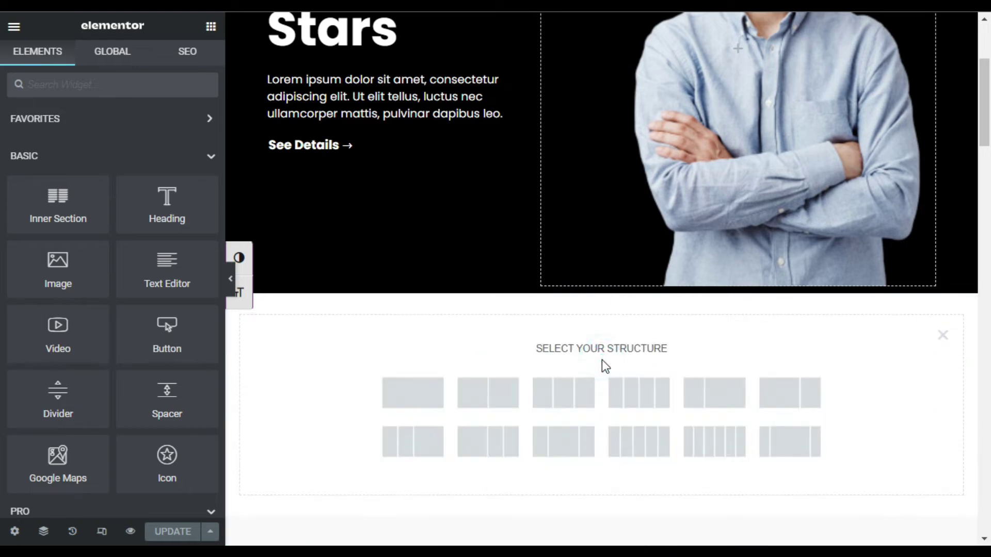
click(581, 398)
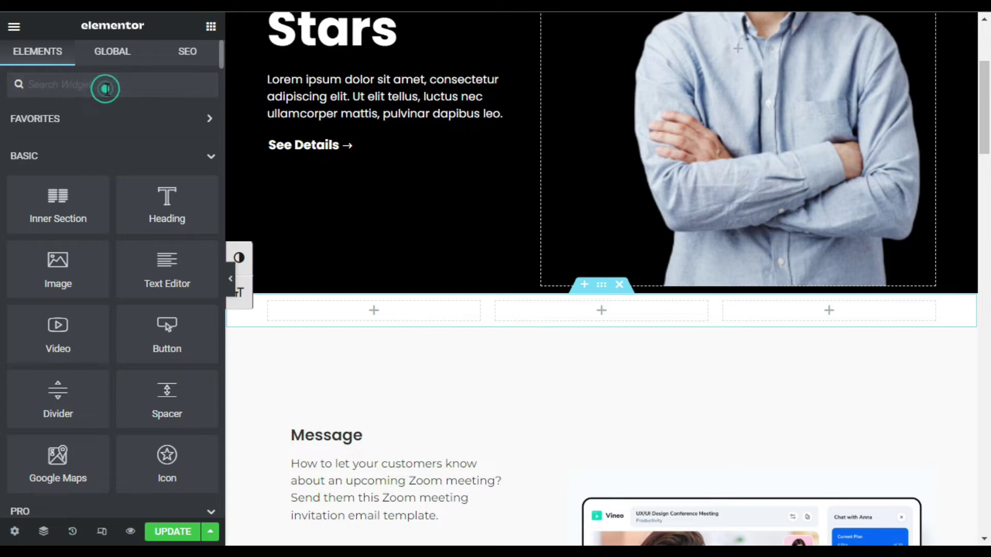
text(mouse)
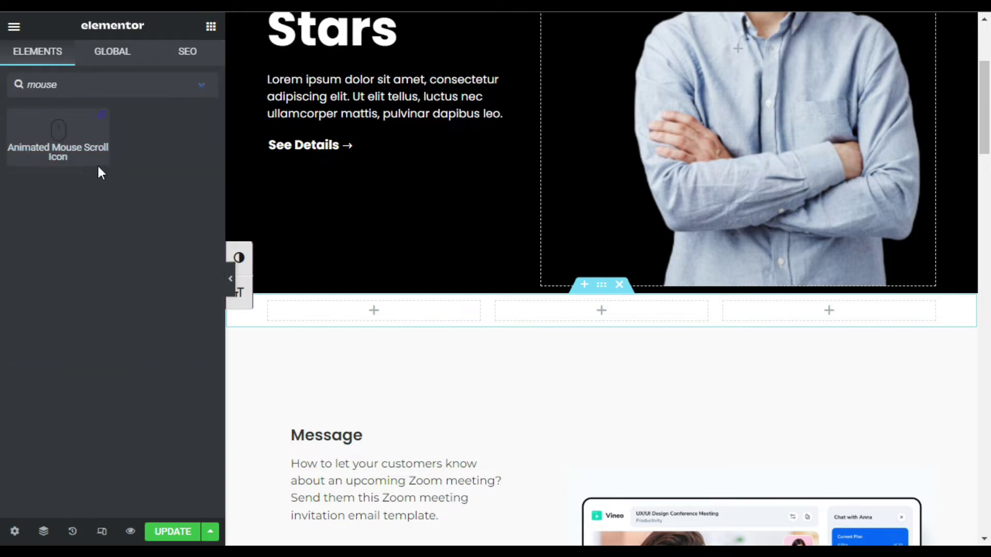
Step: Drop the Animated Mouse Scroll Icon into the middle column and preview without outlines
drag(65, 158, 574, 326)
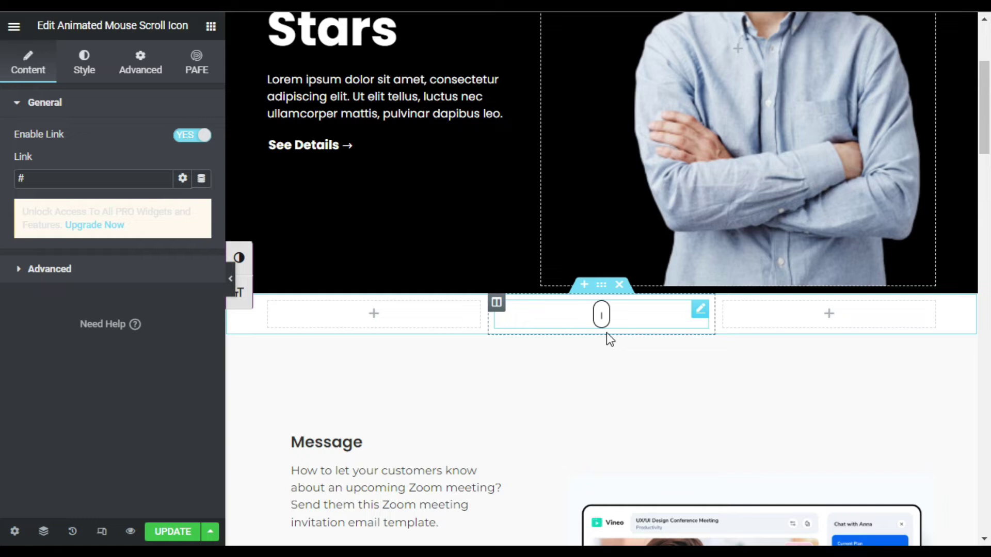
click(235, 289)
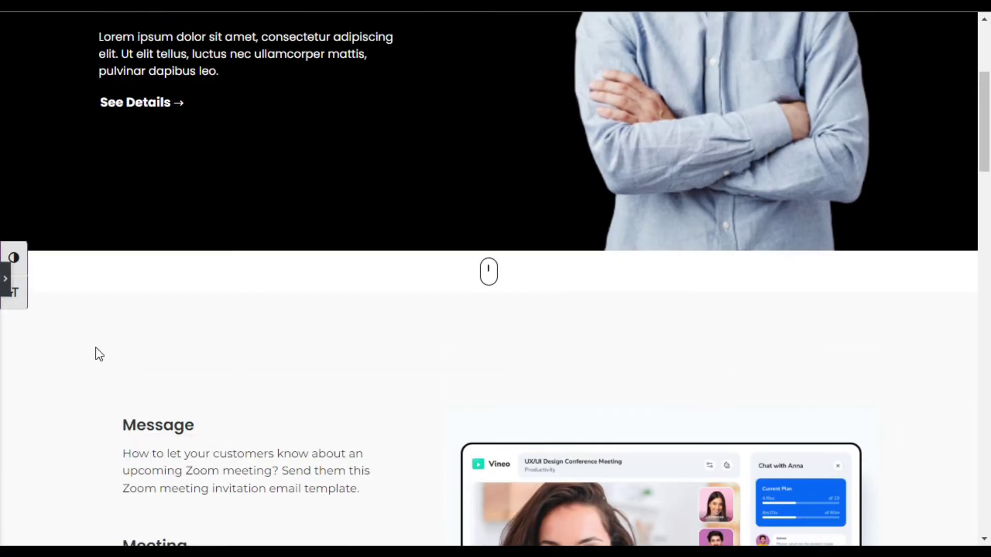
Step: Save the page and view it live to inspect the mouse icon below the hero
click(7, 287)
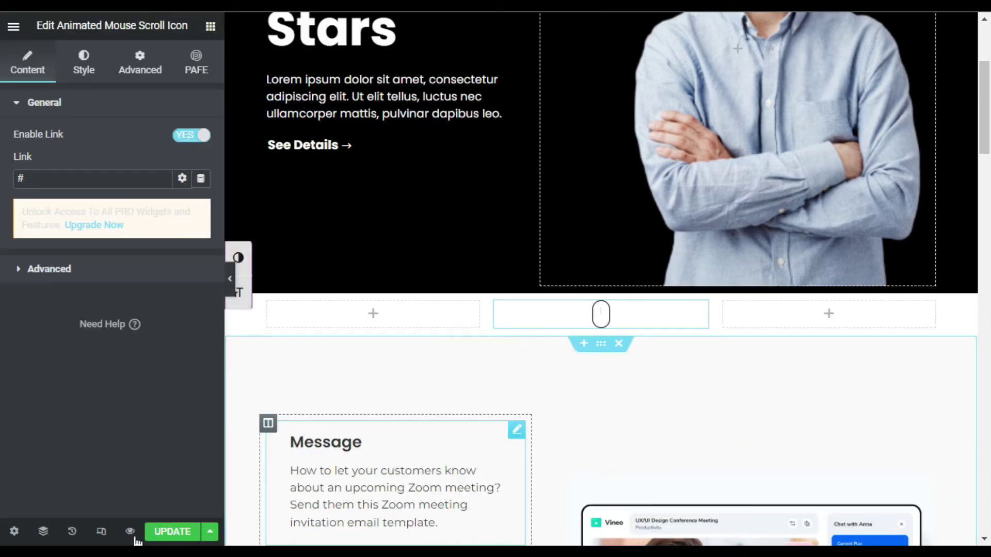
click(170, 533)
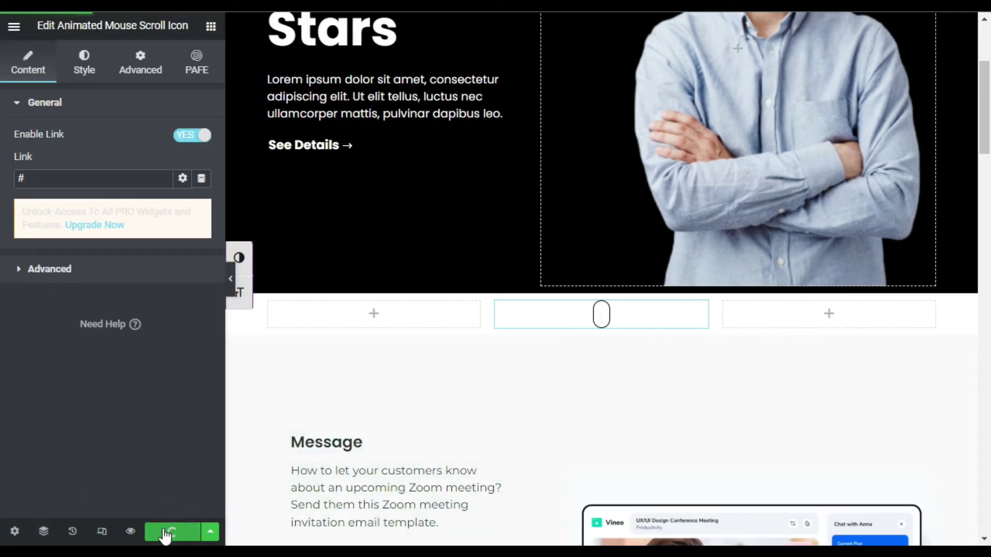
click(129, 533)
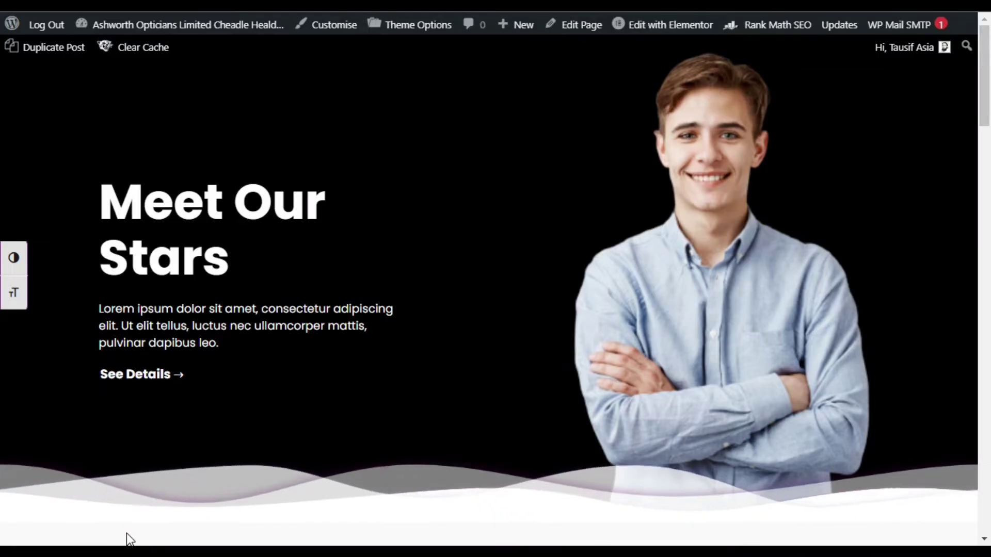
scroll(446, 356, down, 3)
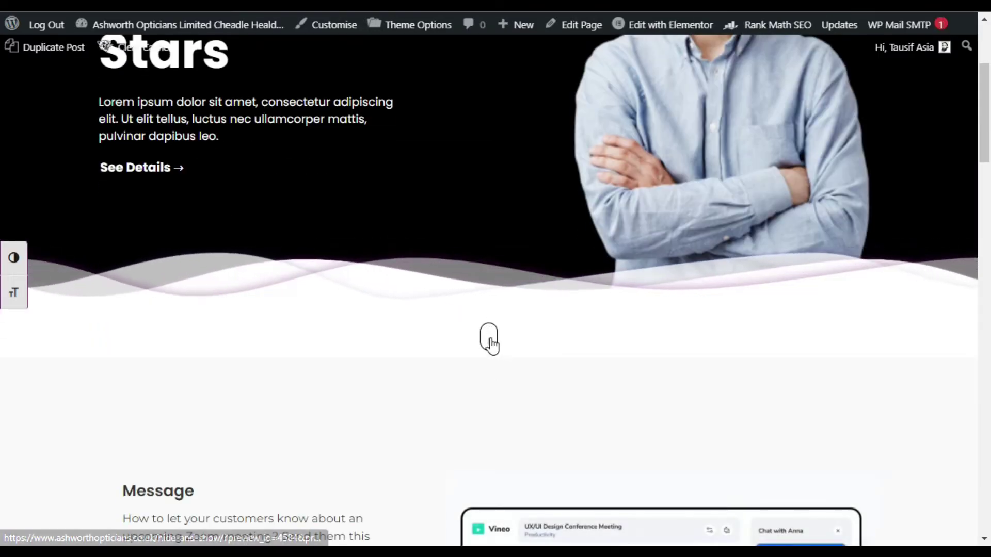
scroll(491, 345, up, 3)
scroll(484, 379, down, 3)
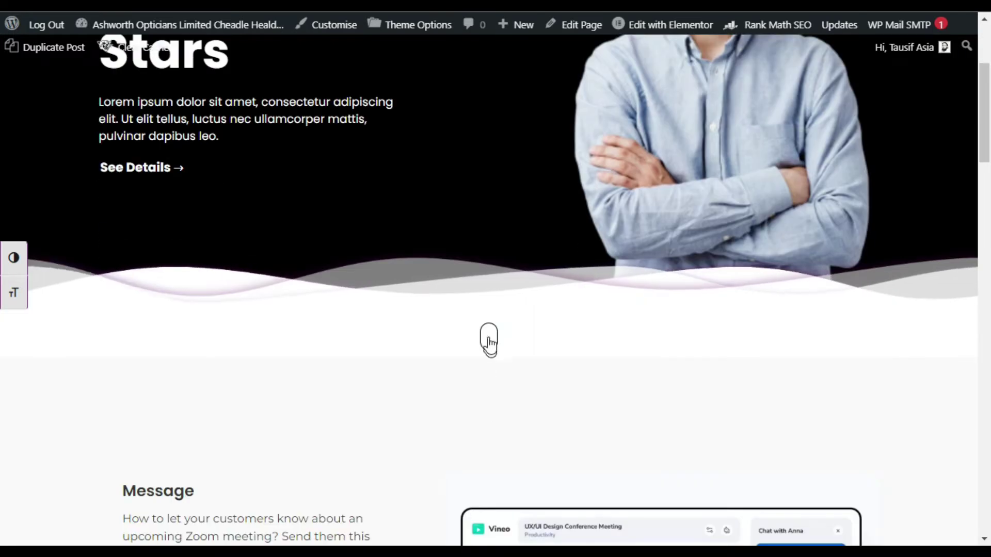
scroll(488, 343, up, 3)
scroll(488, 410, down, 3)
scroll(490, 356, up, 2)
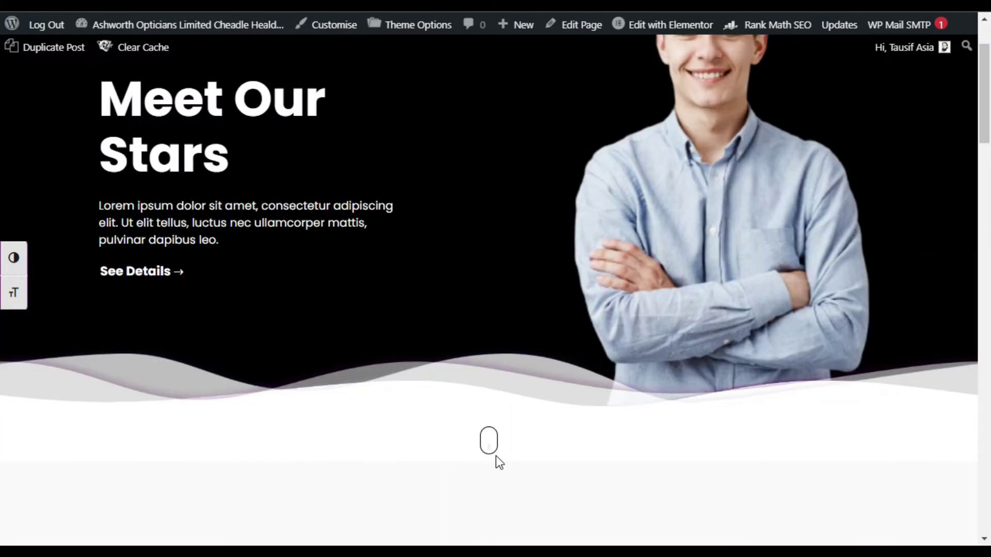
scroll(489, 443, up, 1)
scroll(487, 445, down, 4)
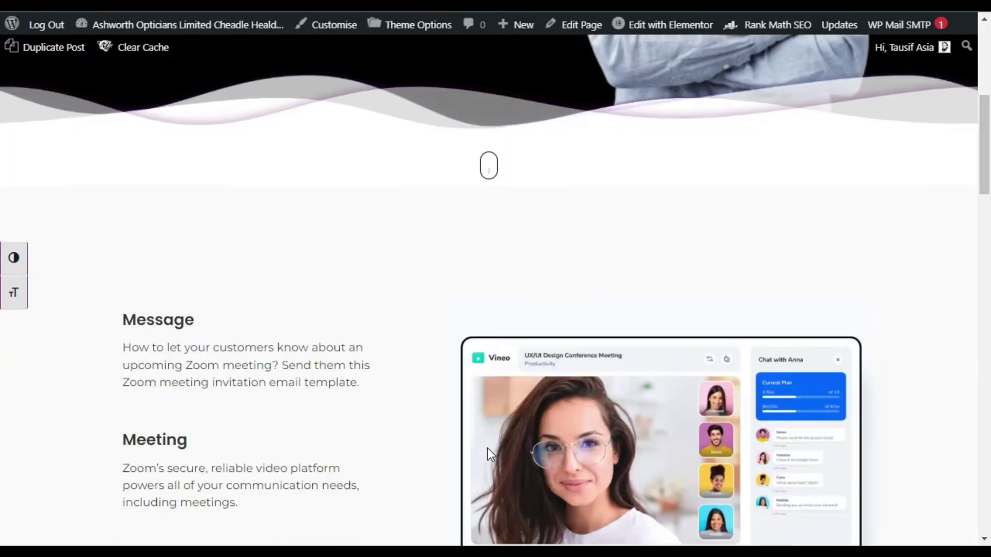
scroll(486, 448, down, 3)
scroll(487, 449, down, 4)
scroll(487, 449, down, 1)
scroll(487, 449, up, 12)
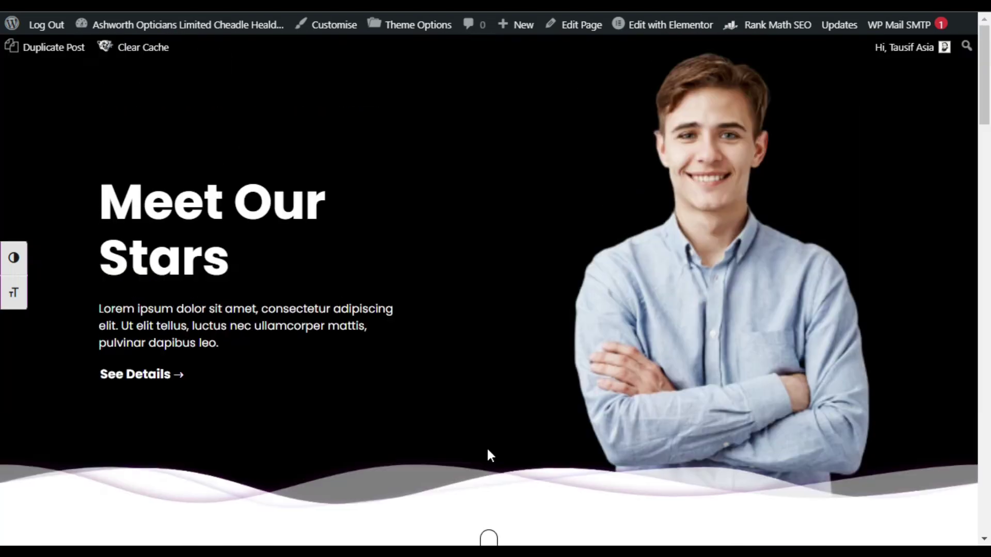
scroll(487, 451, down, 10)
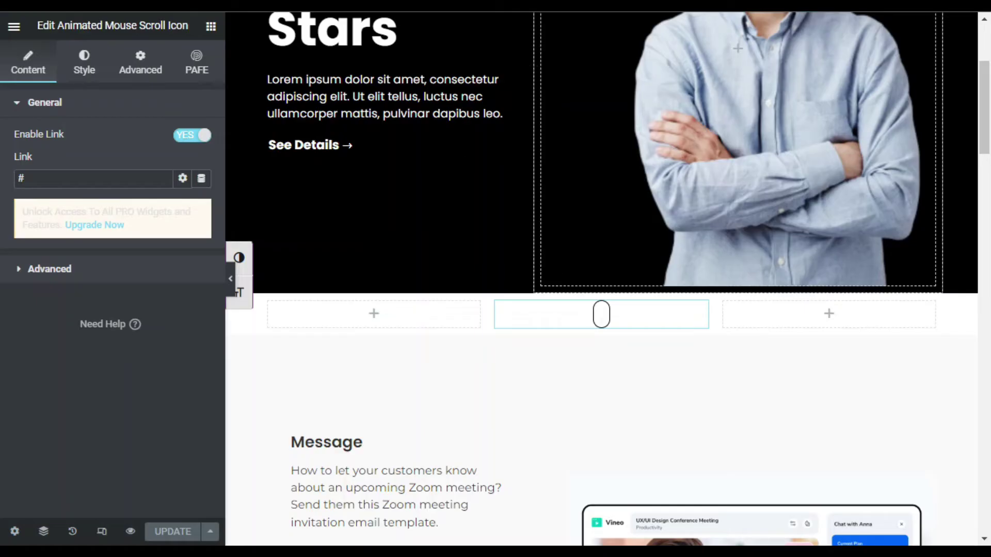
scroll(542, 453, down, 5)
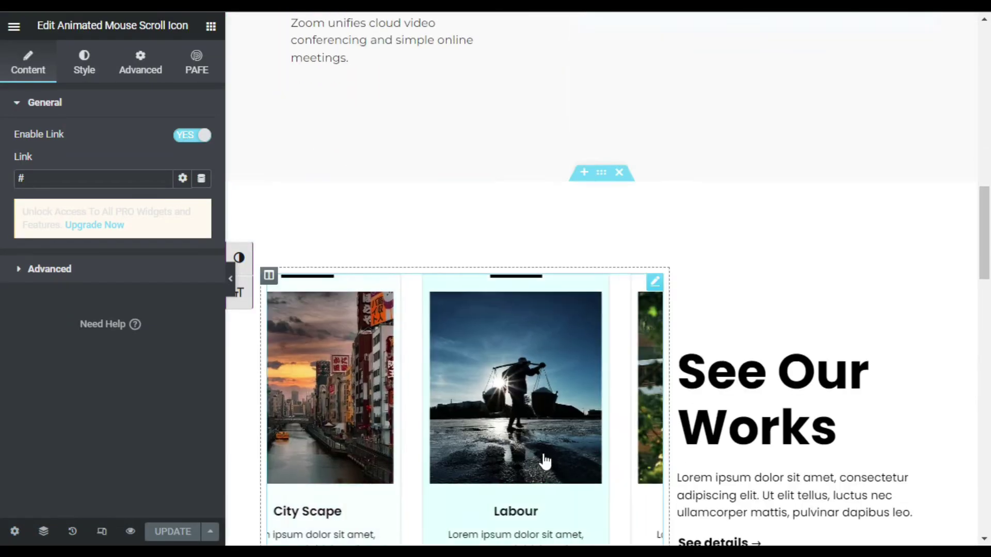
scroll(542, 460, down, 2)
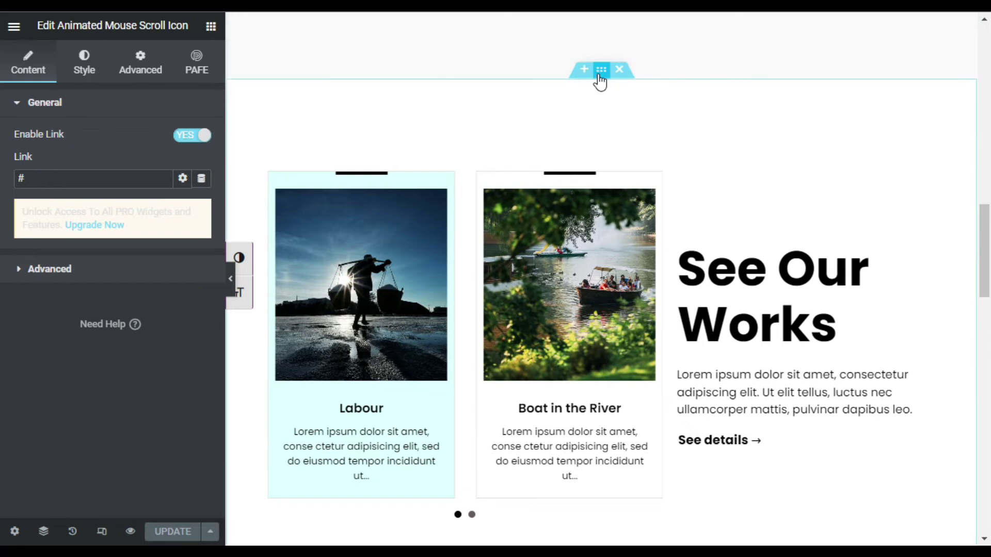
Step: Give the See Our Works section the CSS ID 'onscroll' in its Advanced settings
click(600, 72)
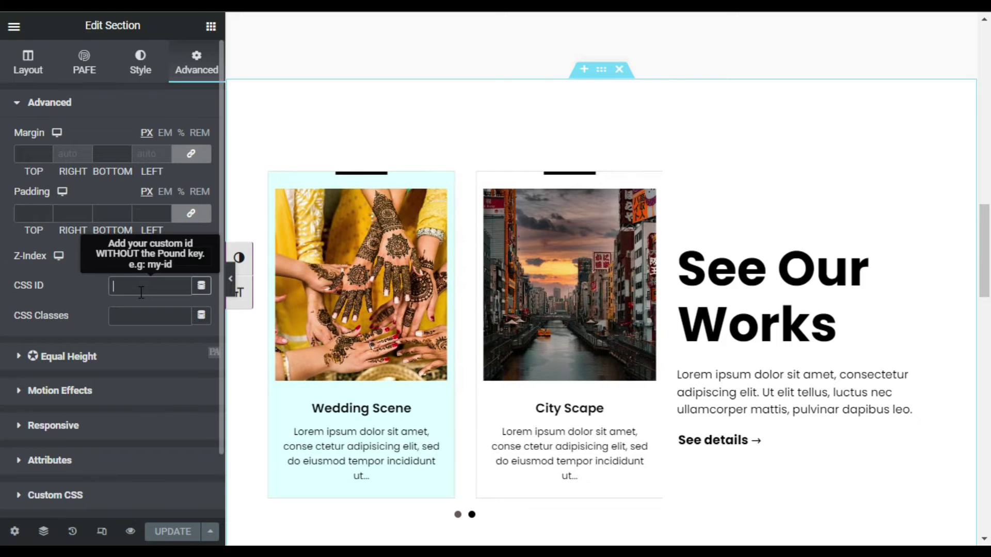
text(on)
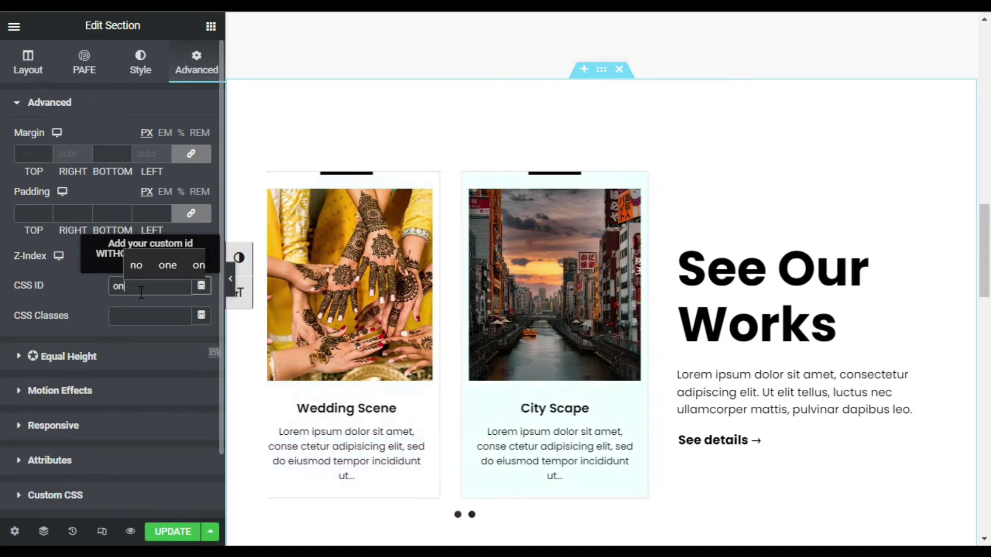
text(scroll)
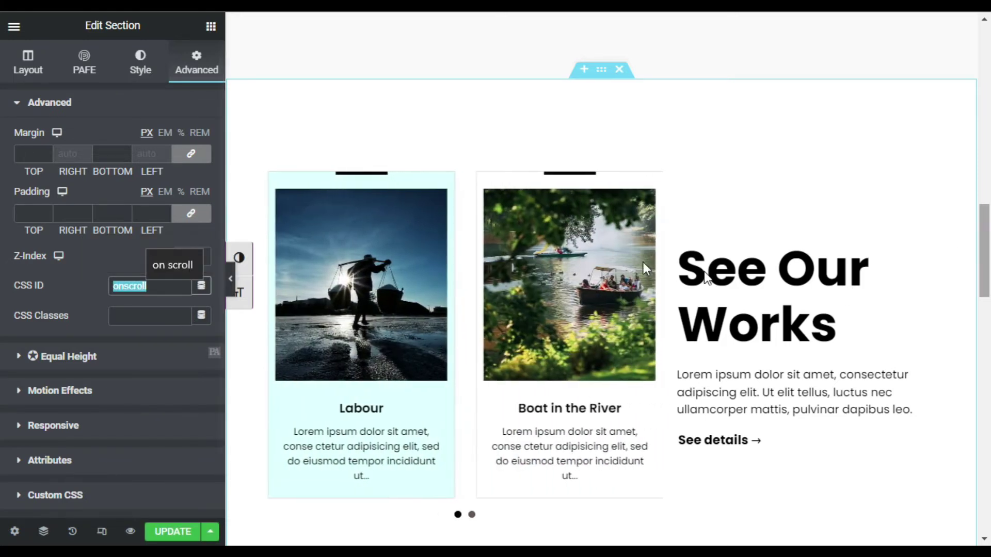
scroll(639, 268, down, 5)
scroll(638, 269, up, 4)
scroll(641, 314, down, 3)
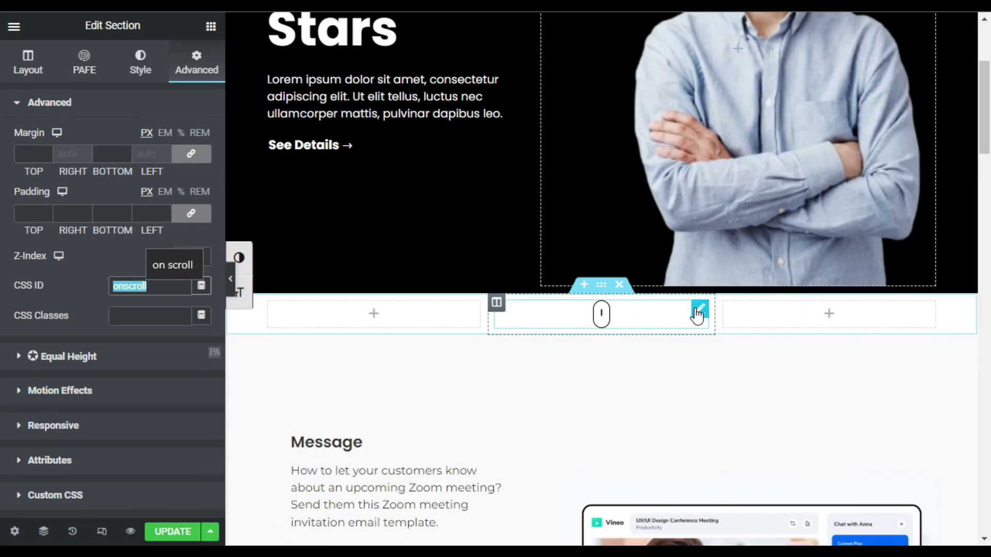
Step: Set the mouse scroll icon's Link field to '#onscroll'
click(696, 312)
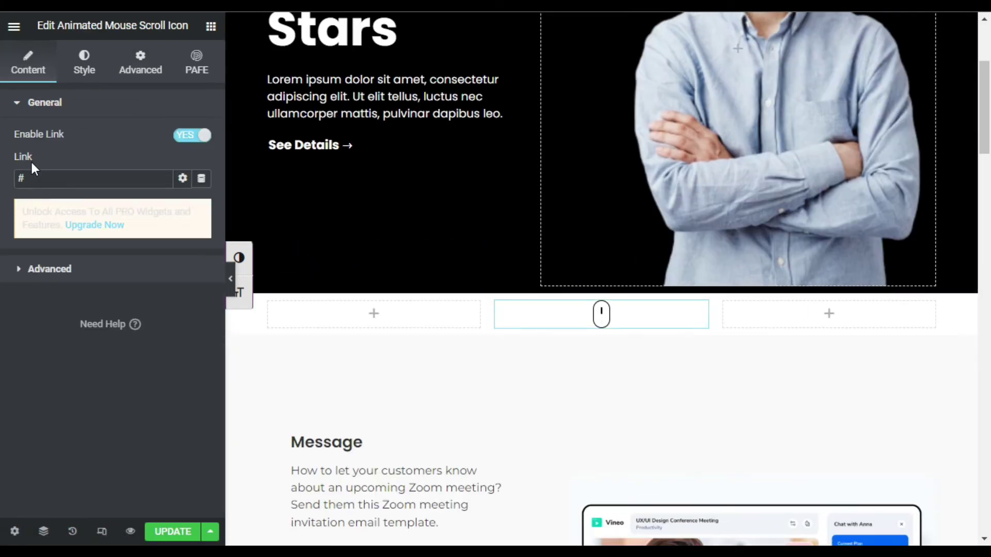
text(onscroll)
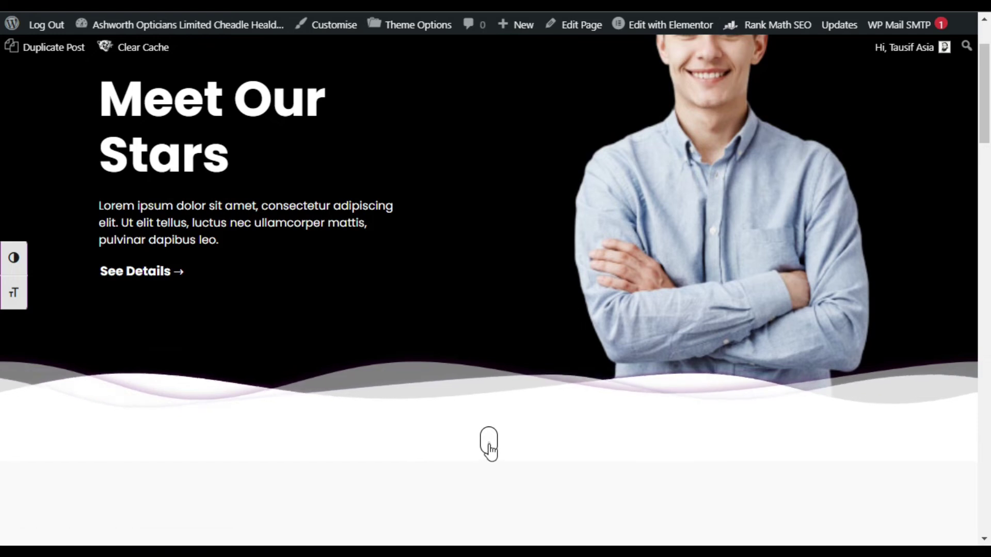
scroll(487, 439, down, 5)
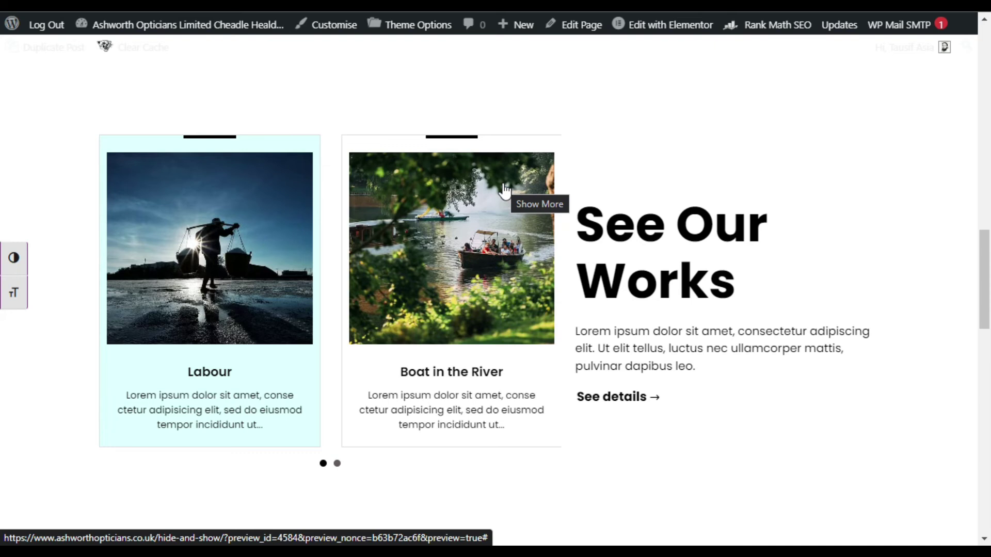
scroll(555, 385, up, 3)
scroll(538, 449, up, 10)
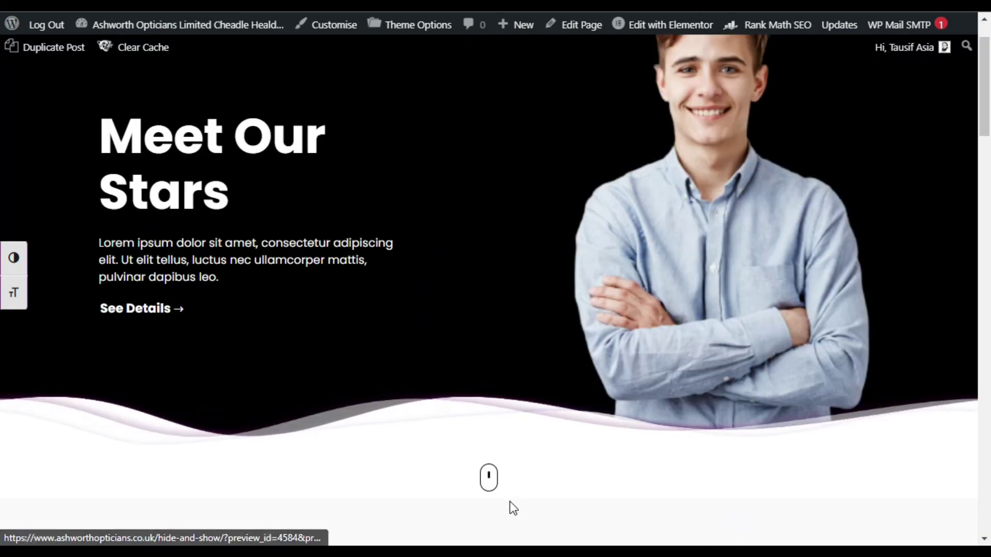